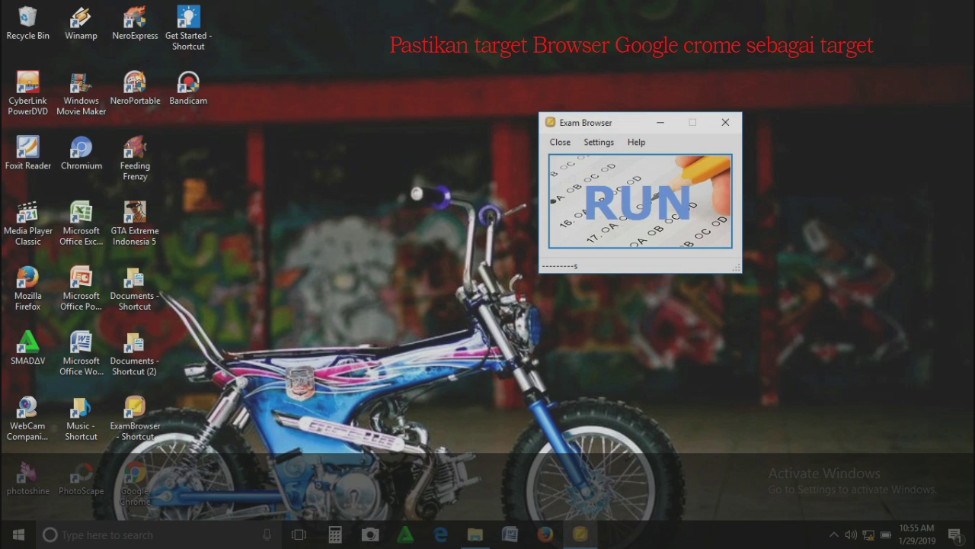
- Open the Network and Sharing Center and bring up the list of network adapters
{"action": "right_click", "coordinate": [868, 534]}
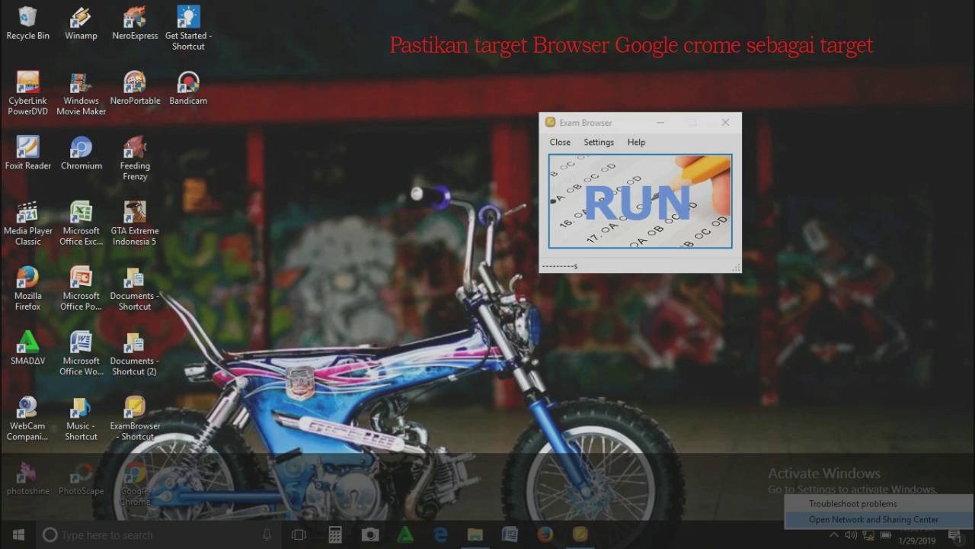
{"action": "left_click", "coordinate": [874, 519]}
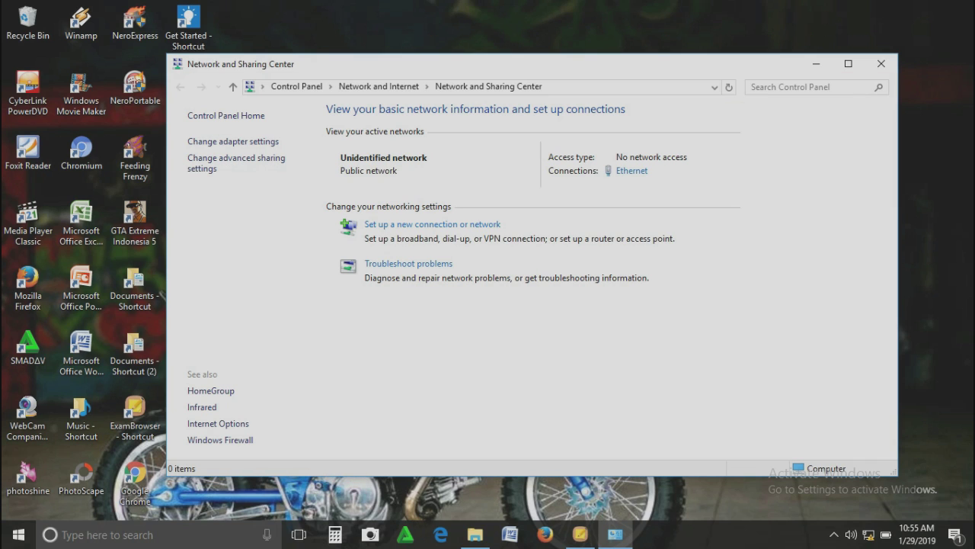
{"action": "left_click", "coordinate": [233, 141]}
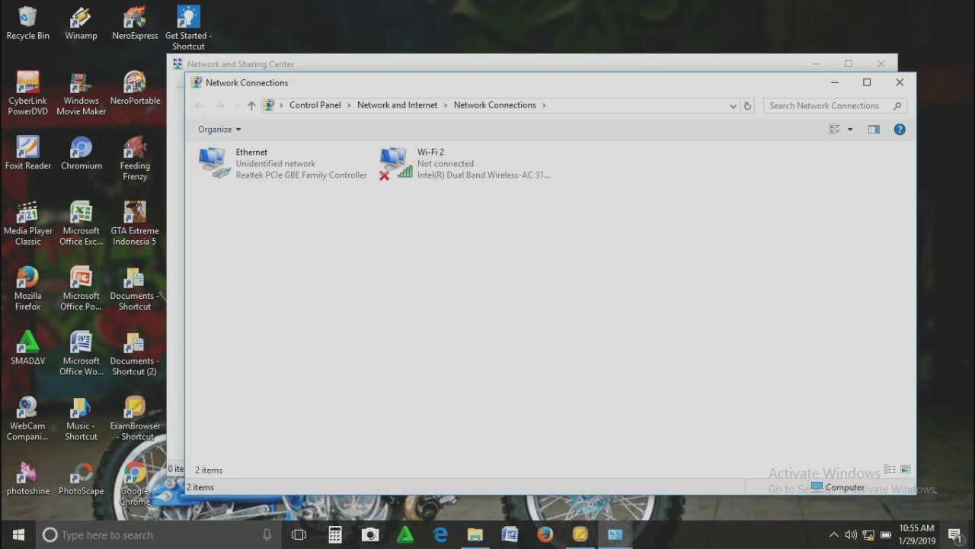
- Set the Ethernet adapter's IPv4 address to 192.168.0.55 and apply the settings
{"action": "left_click", "coordinate": [293, 177]}
{"action": "right_click", "coordinate": [294, 178]}
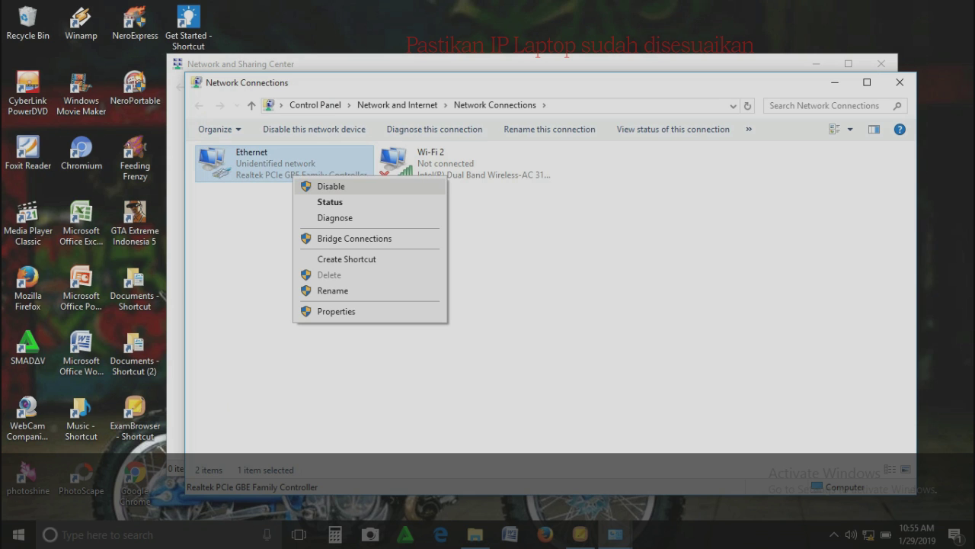
{"action": "left_click", "coordinate": [336, 311]}
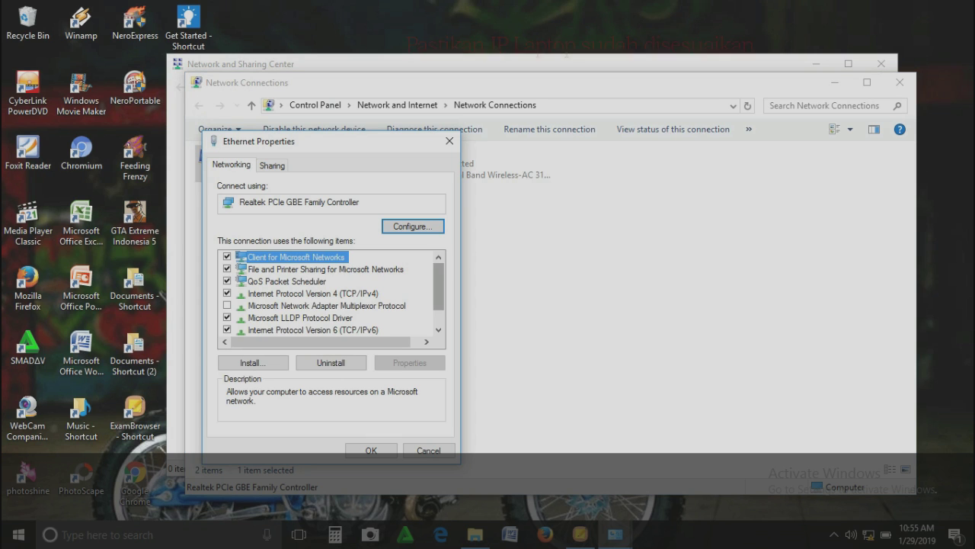
{"action": "left_click_drag", "start_coordinate": [439, 286], "coordinate": [439, 301]}
{"action": "left_click", "coordinate": [312, 269]}
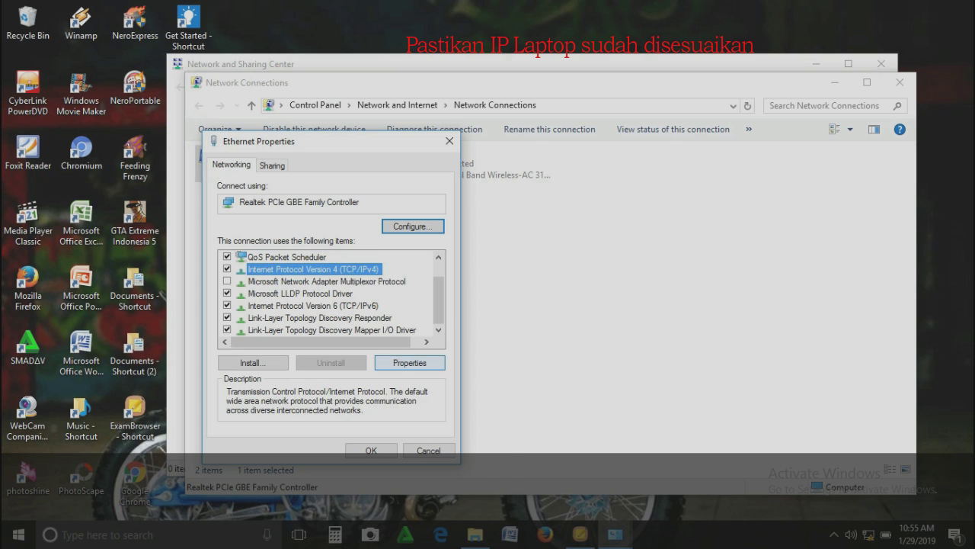
{"action": "left_click", "coordinate": [410, 362]}
{"action": "double_click", "coordinate": [389, 315]}
{"action": "double_click", "coordinate": [455, 315]}
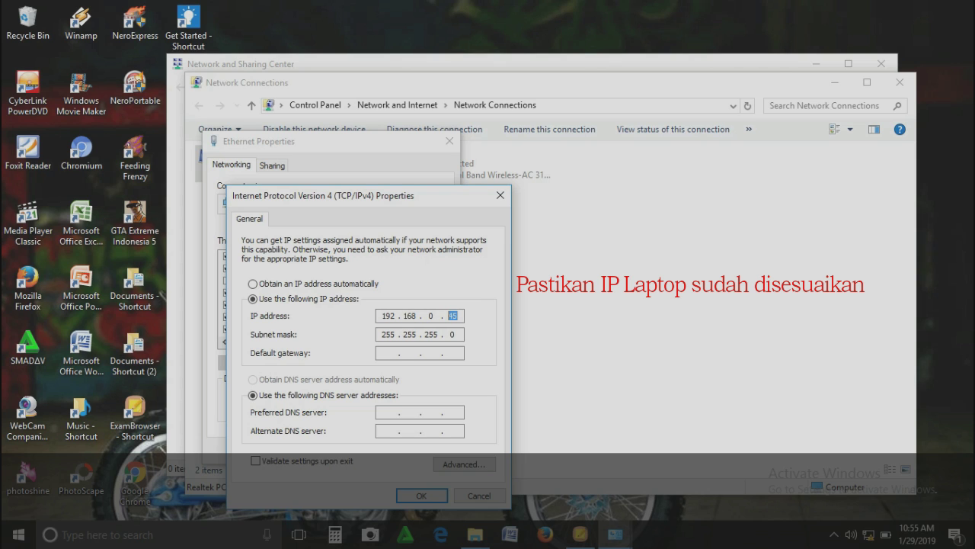
{"action": "type", "text": "55"}
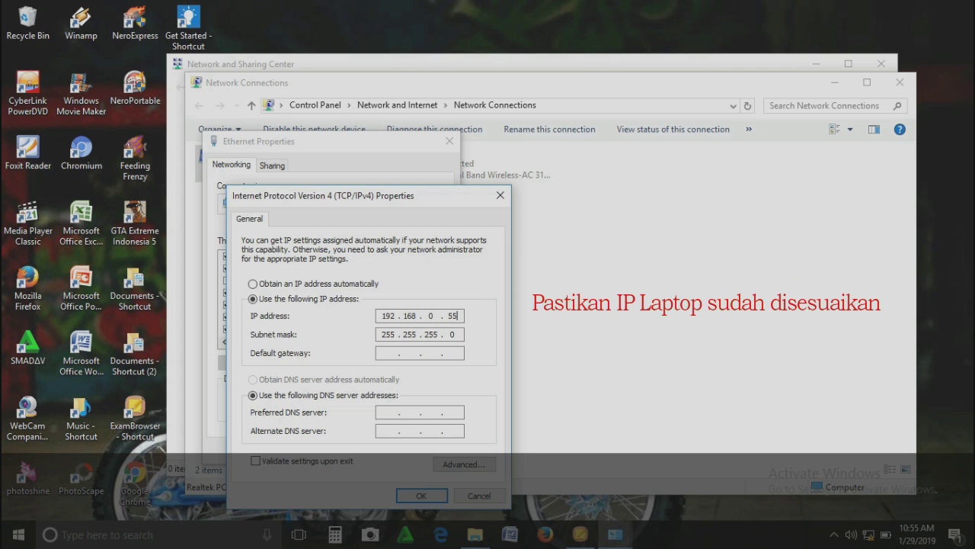
{"action": "key", "text": "Return"}
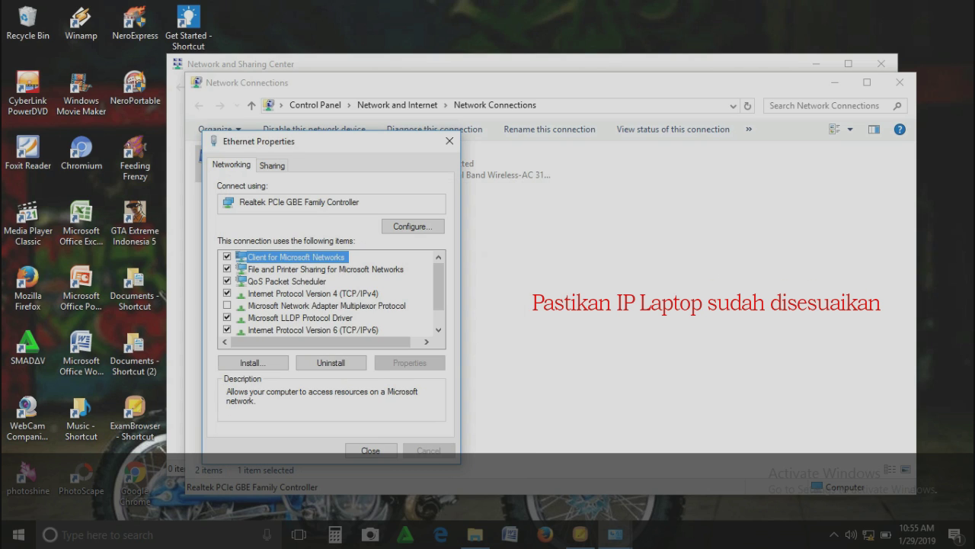
{"action": "key", "text": "Return"}
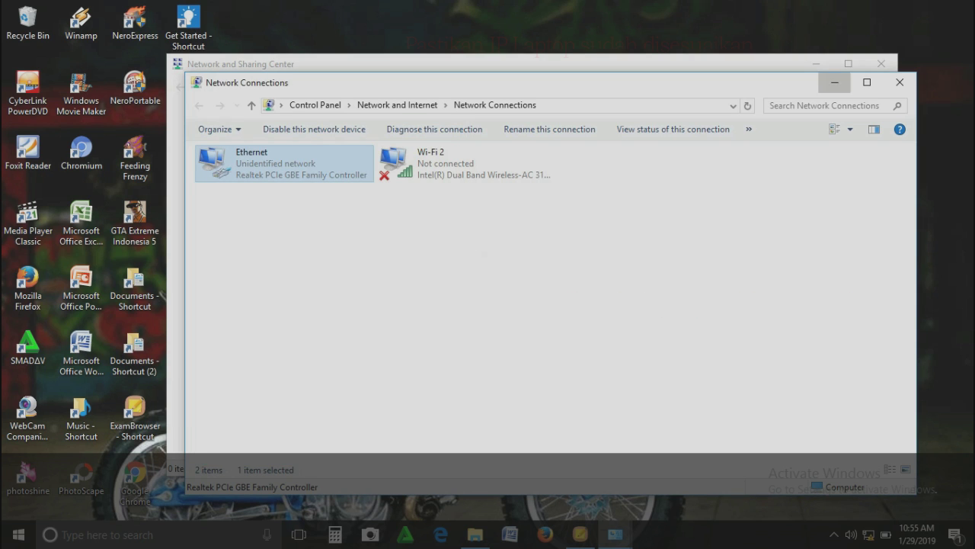
- Minimize the network windows, refresh the desktop, and try to run the exam in Exam Browser
{"action": "left_click", "coordinate": [836, 82]}
{"action": "left_click", "coordinate": [816, 64]}
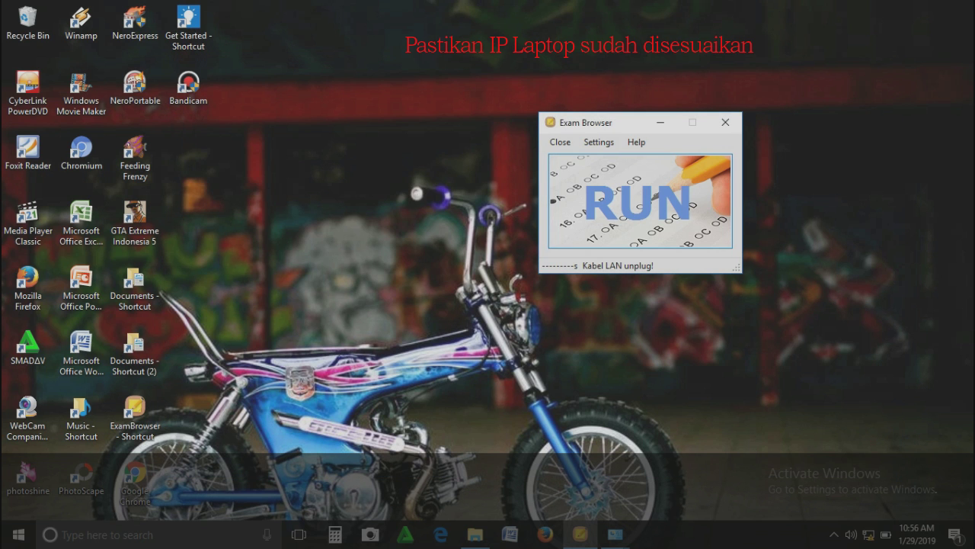
{"action": "right_click", "coordinate": [416, 184]}
{"action": "left_click", "coordinate": [449, 228]}
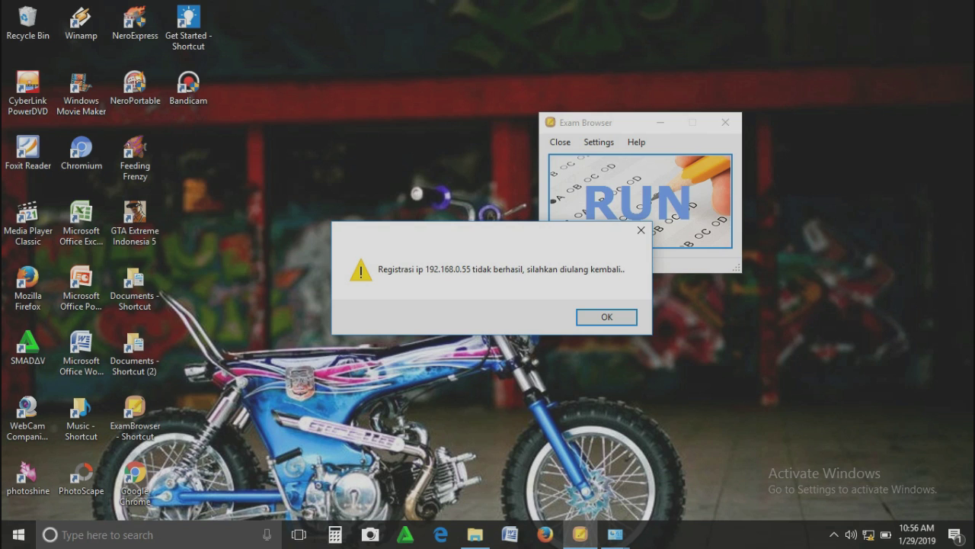
{"action": "key", "text": "Return"}
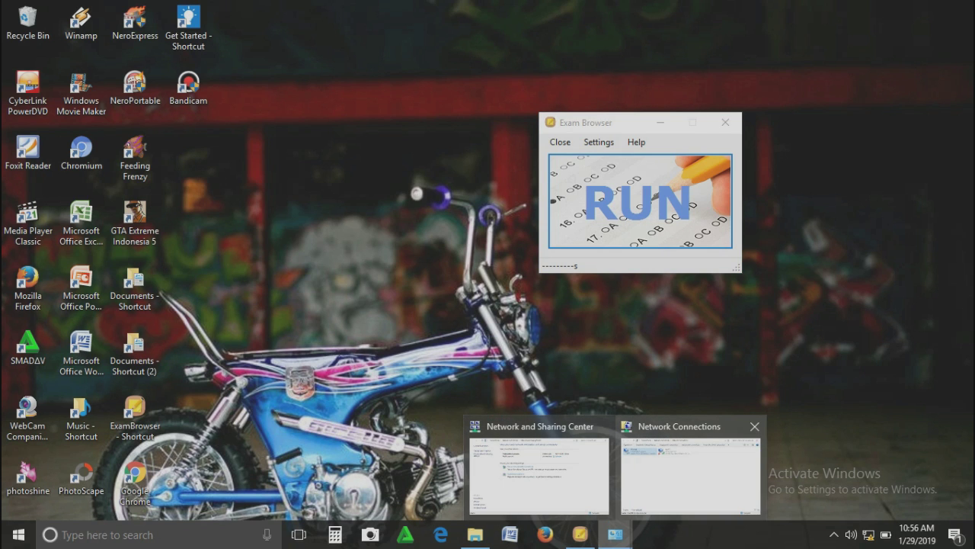
- Set the Ethernet adapter's IPv4 address to 192.168.0.57 and remove the static IP configuration of the absent adapter
{"action": "left_click", "coordinate": [685, 474]}
{"action": "right_click", "coordinate": [307, 174]}
{"action": "left_click", "coordinate": [350, 310]}
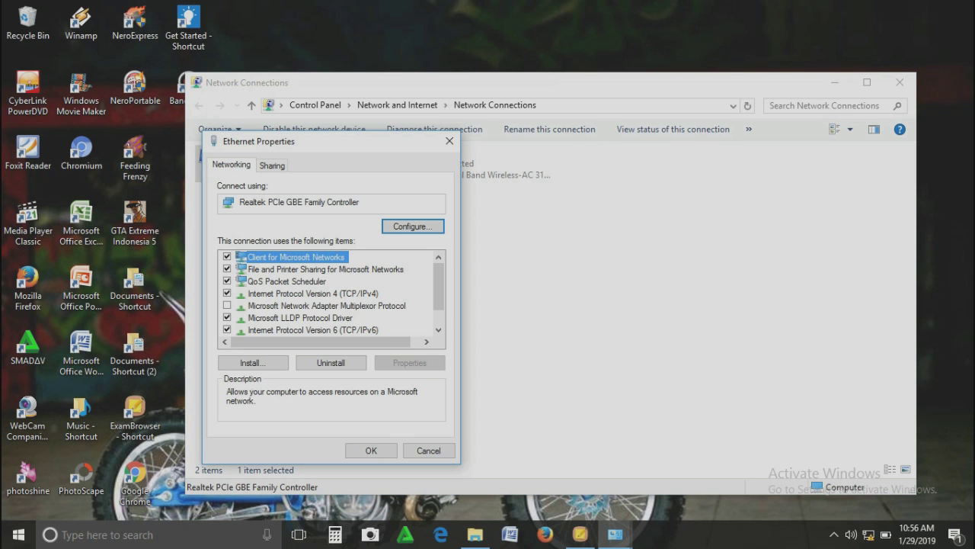
{"action": "left_click", "coordinate": [313, 293]}
{"action": "left_click", "coordinate": [410, 362]}
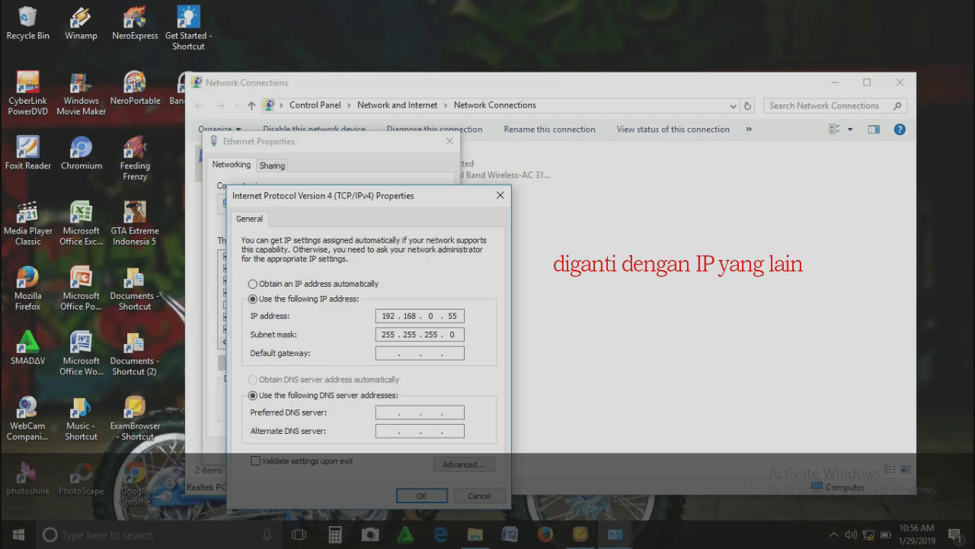
{"action": "key", "text": "BackSpace"}
{"action": "type", "text": "7"}
{"action": "key", "text": "Return"}
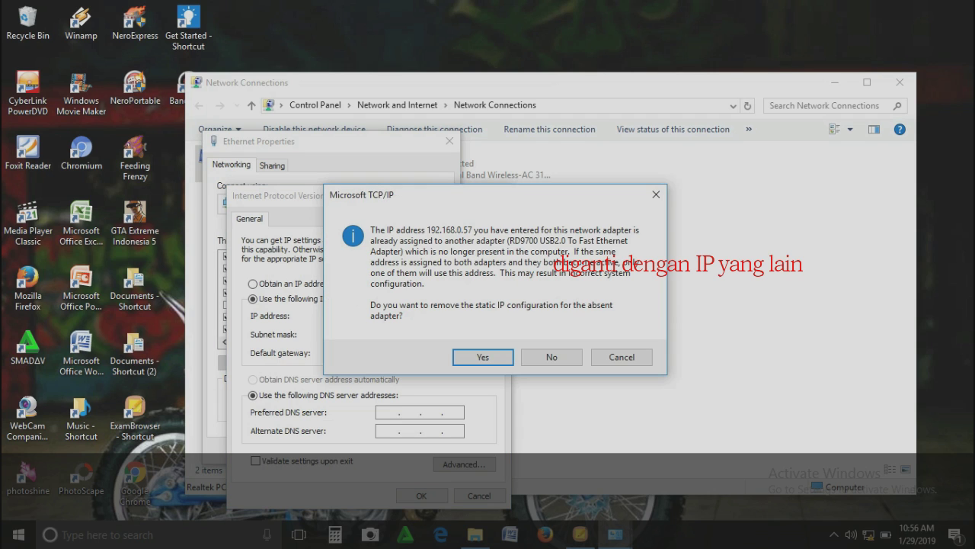
{"action": "key", "text": "Return"}
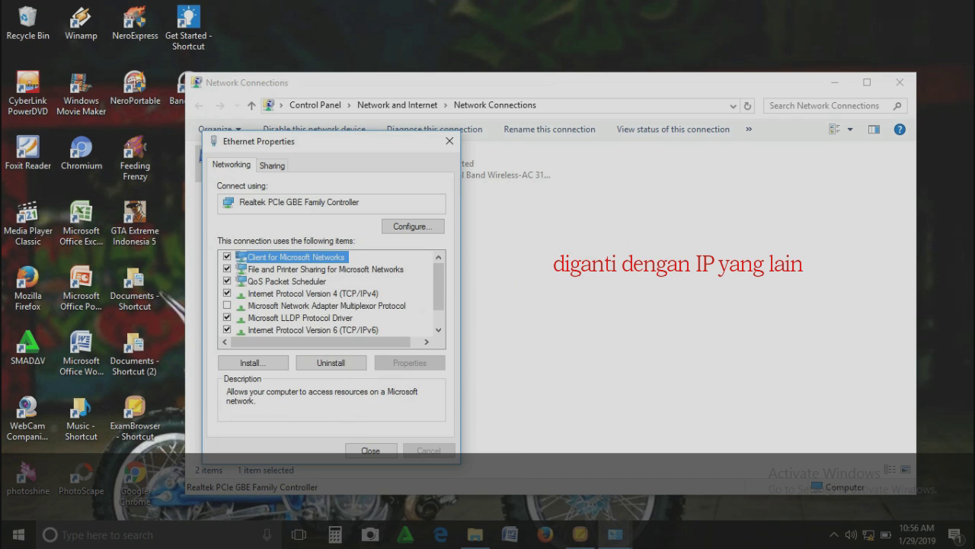
- Set the Ethernet adapter's IPv4 address to 192.168.0.44 and close the adapter's properties
{"action": "left_click", "coordinate": [312, 293]}
{"action": "left_click", "coordinate": [410, 363]}
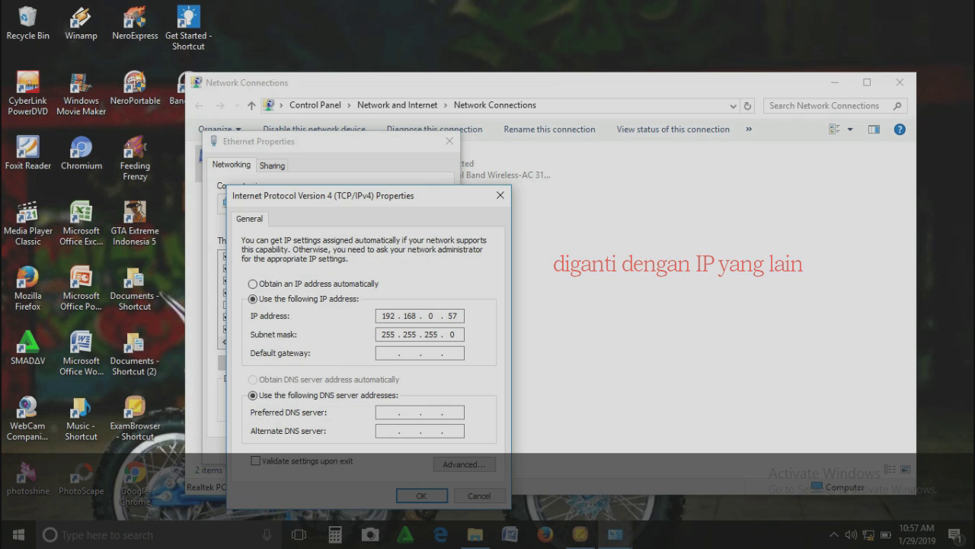
{"action": "key", "text": "BackSpace"}
{"action": "key", "text": "BackSpace"}
{"action": "type", "text": "44"}
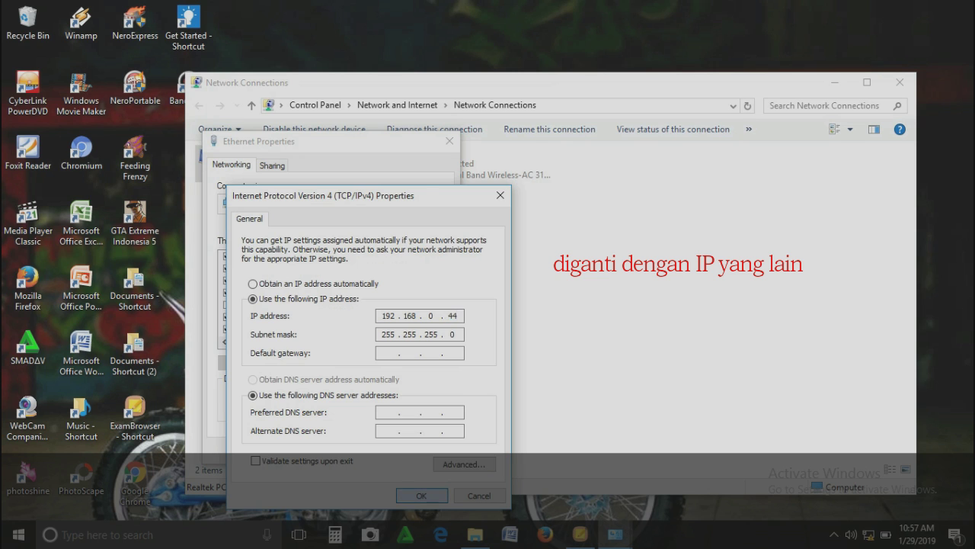
{"action": "key", "text": "Return"}
{"action": "key", "text": "Return"}
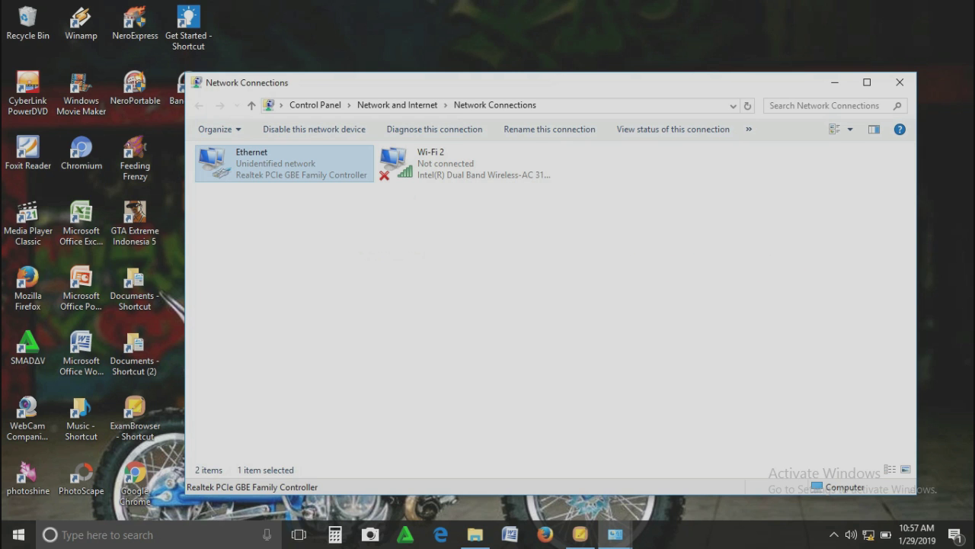
- Minimize the Network Connections window and try again to run the exam in Exam Browser
{"action": "left_click", "coordinate": [835, 83]}
{"action": "left_click", "coordinate": [640, 202]}
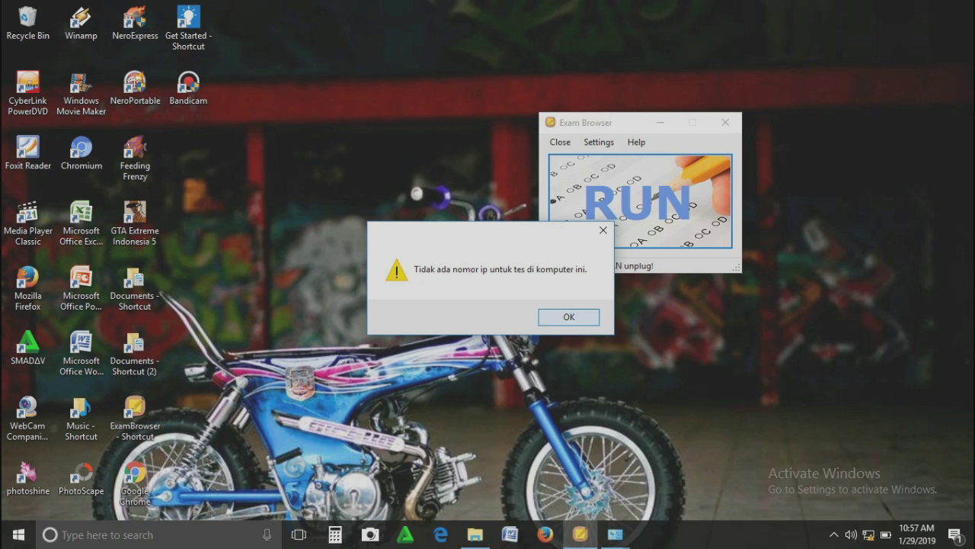
{"action": "key", "text": "Return"}
- Reopen the adapter list and set the Ethernet adapter's IPv4 address back to 192.168.0.55
{"action": "mouse_move", "coordinate": [615, 535]}
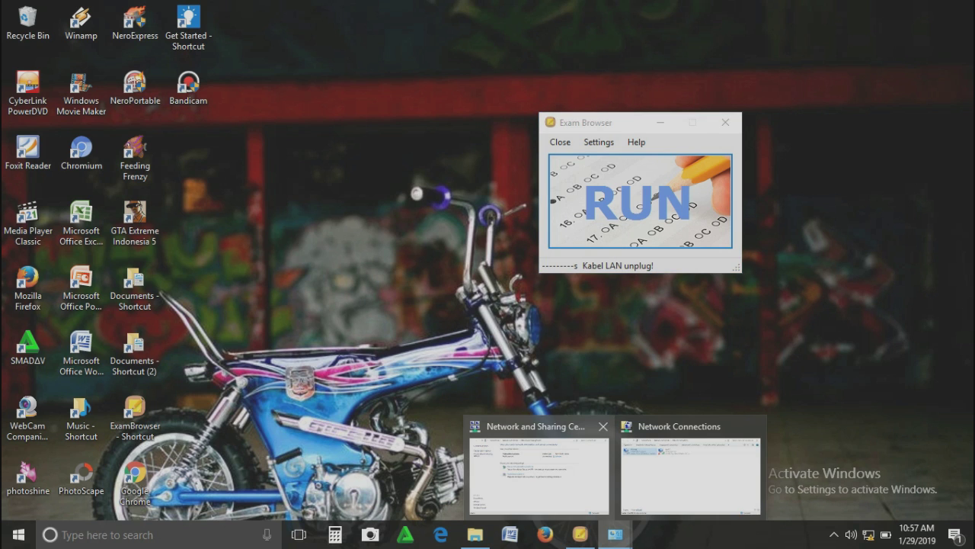
{"action": "left_click", "coordinate": [540, 469]}
{"action": "left_click", "coordinate": [191, 142]}
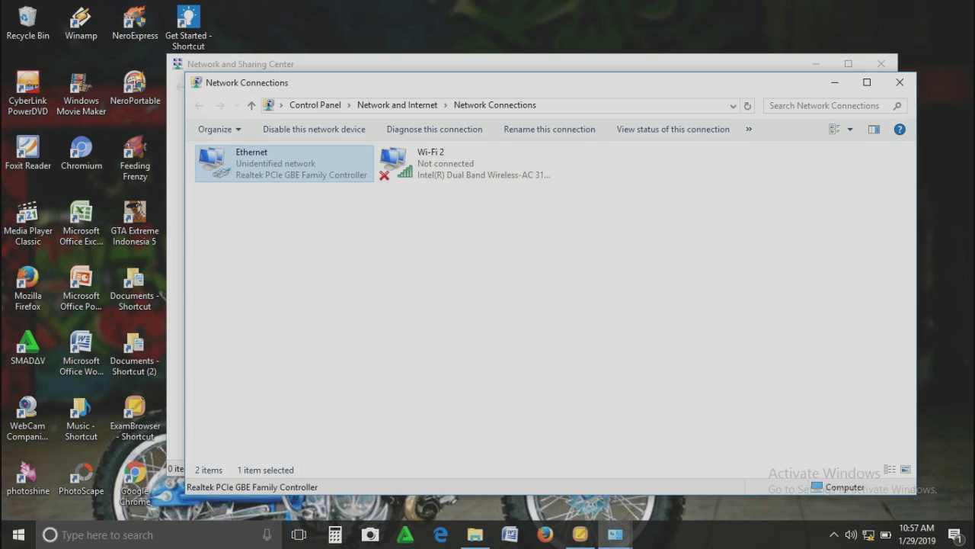
{"action": "right_click", "coordinate": [308, 161]}
{"action": "left_click", "coordinate": [335, 299]}
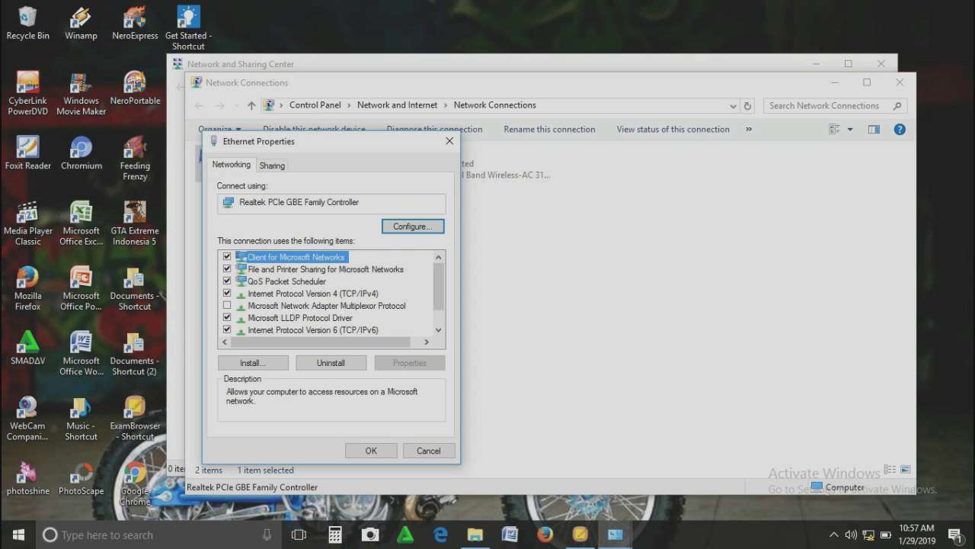
{"action": "left_click", "coordinate": [313, 293]}
{"action": "left_click", "coordinate": [410, 363]}
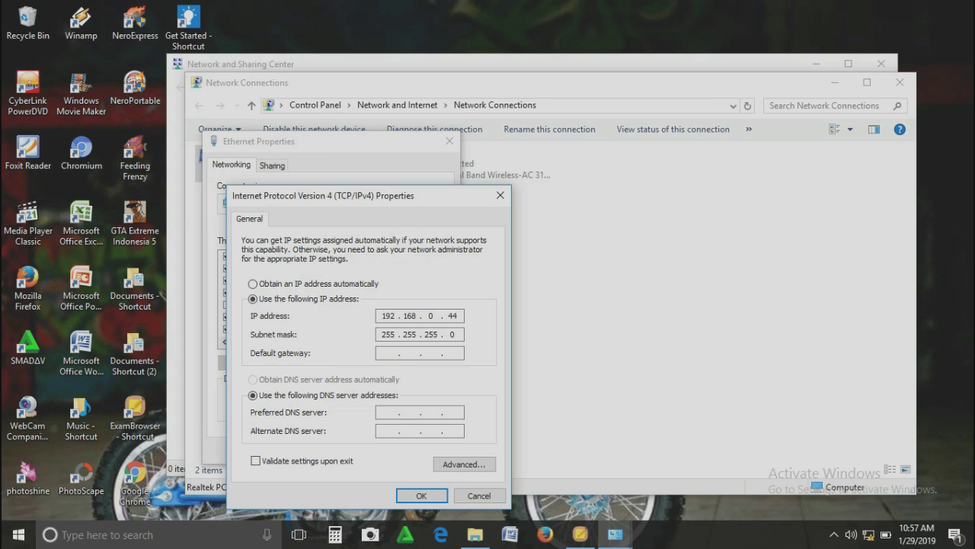
{"action": "left_click", "coordinate": [389, 315]}
{"action": "left_click_drag", "start_coordinate": [447, 315], "coordinate": [459, 315]}
{"action": "type", "text": "55"}
{"action": "left_click", "coordinate": [421, 495]}
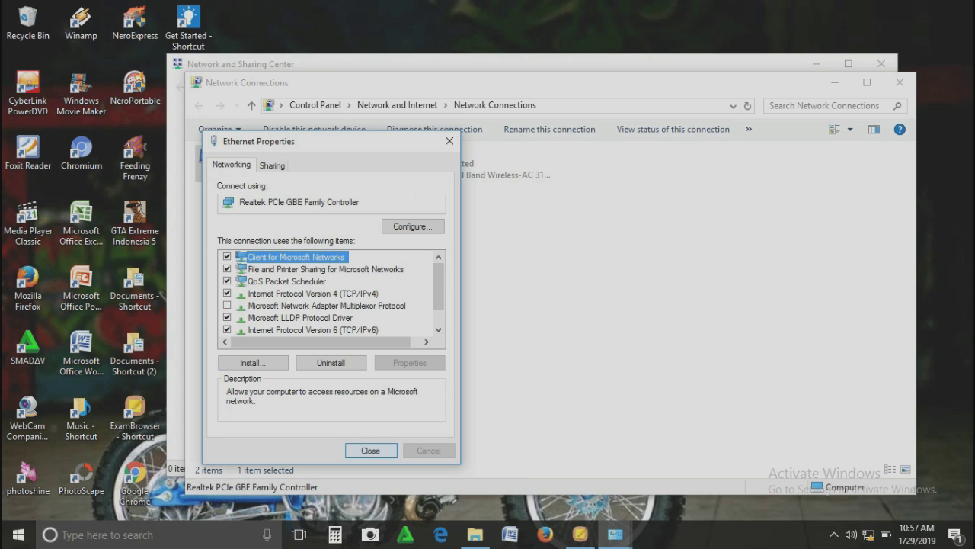
{"action": "left_click", "coordinate": [371, 450]}
- Clear the network windows from the desktop and close Exam Browser
{"action": "left_click", "coordinate": [900, 83]}
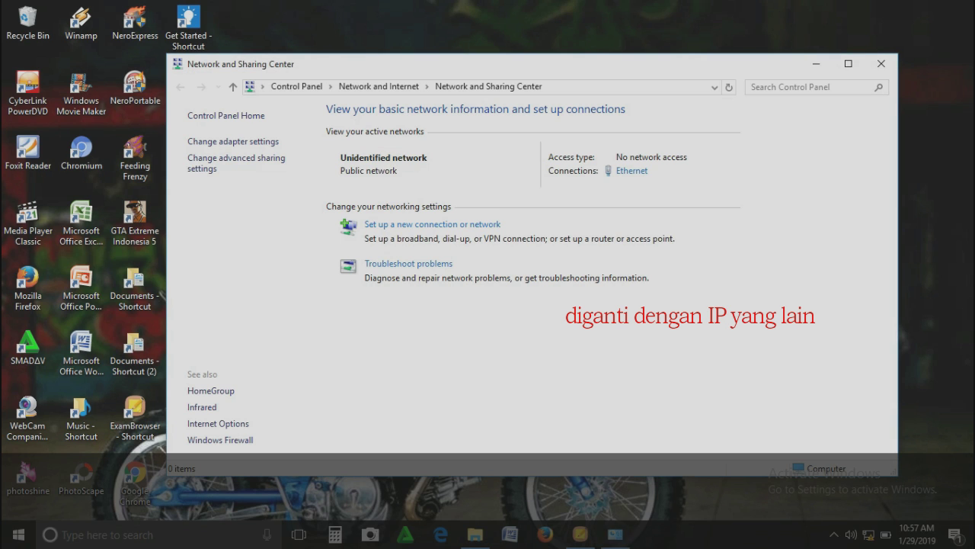
{"action": "left_click", "coordinate": [816, 64]}
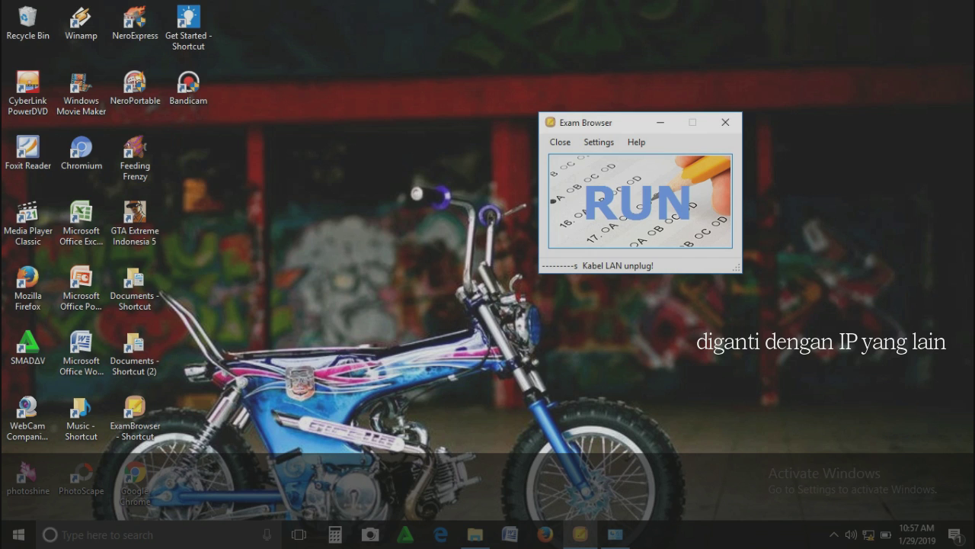
{"action": "right_click", "coordinate": [804, 198]}
{"action": "left_click", "coordinate": [829, 241]}
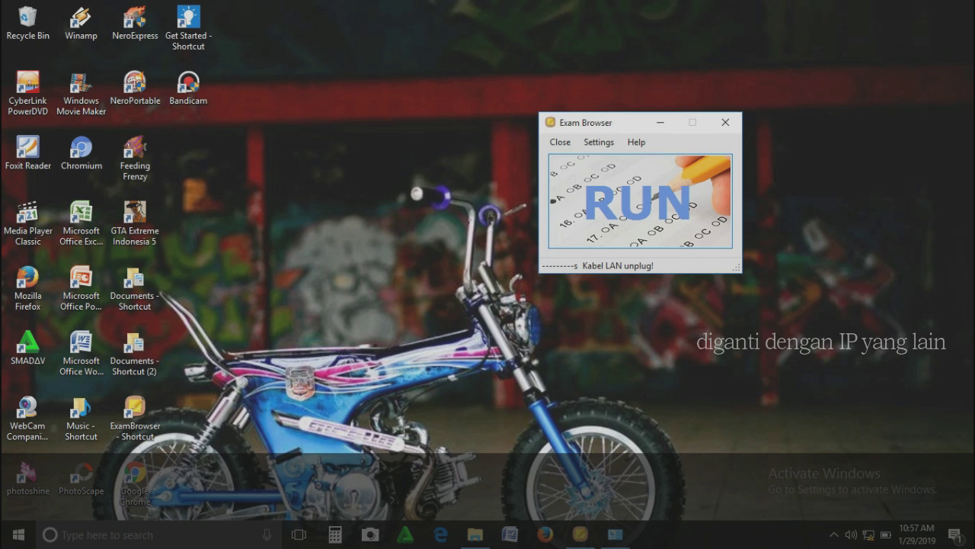
{"action": "left_click", "coordinate": [725, 122]}
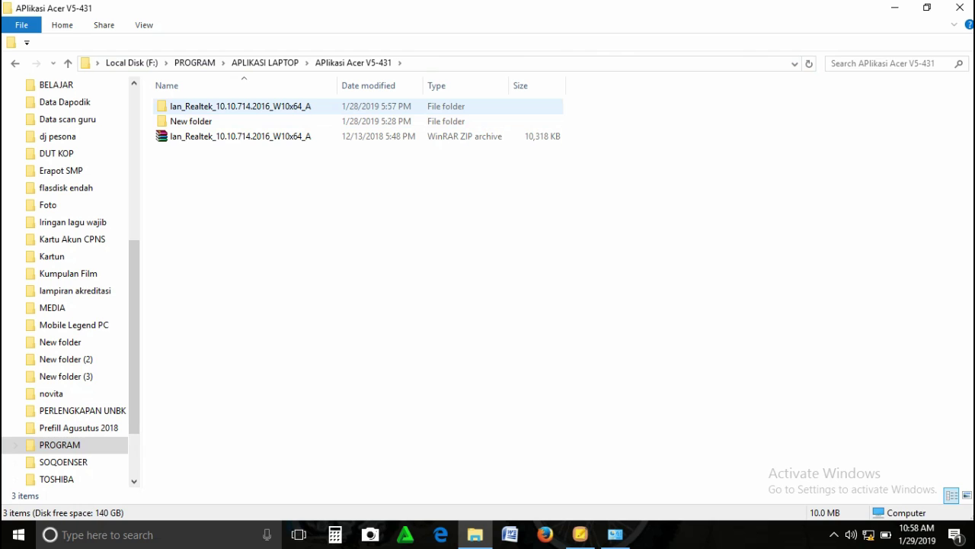
- Open the extracted lan_Realtek_10.10.714.2016_W10x64_A folder and its lan_Realtek_10.10.714.2016_W10x64 subfolder
{"action": "left_click", "coordinate": [240, 135]}
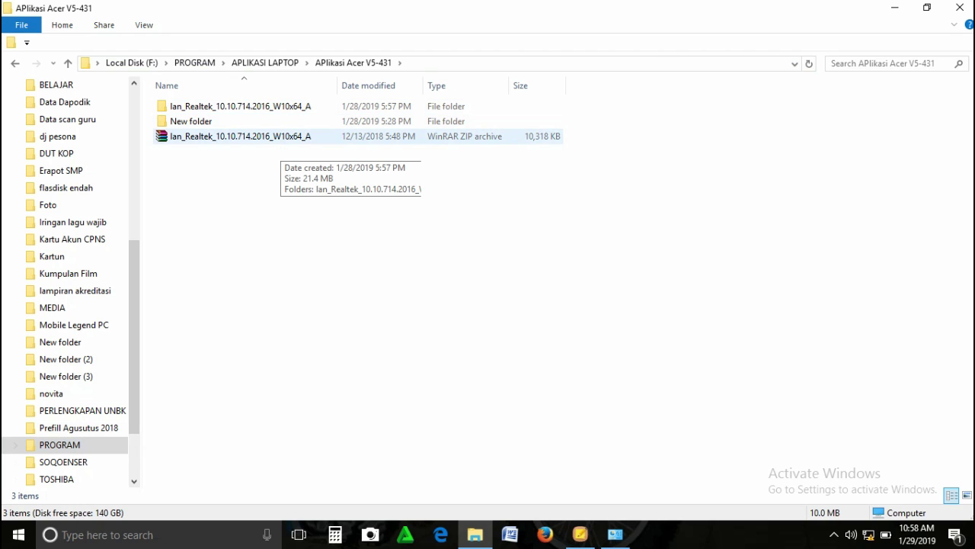
{"action": "double_click", "coordinate": [259, 107]}
{"action": "double_click", "coordinate": [260, 107]}
- Run the setup application in the lan_Realtek_10.10.714.2016_W10x64 folder as administrator
{"action": "scroll", "coordinate": [358, 148], "scroll_direction": "down", "scroll_amount": 7}
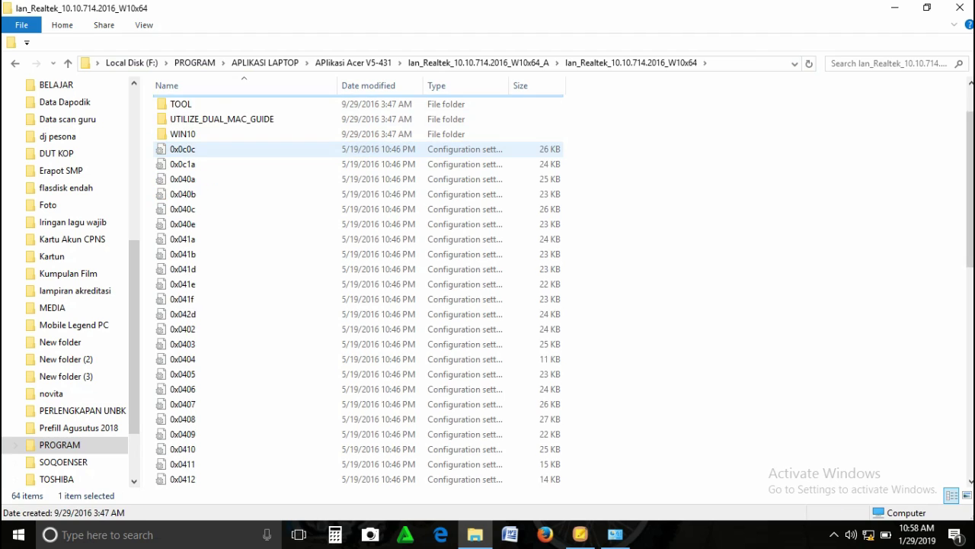
{"action": "scroll", "coordinate": [358, 149], "scroll_direction": "down", "scroll_amount": 4}
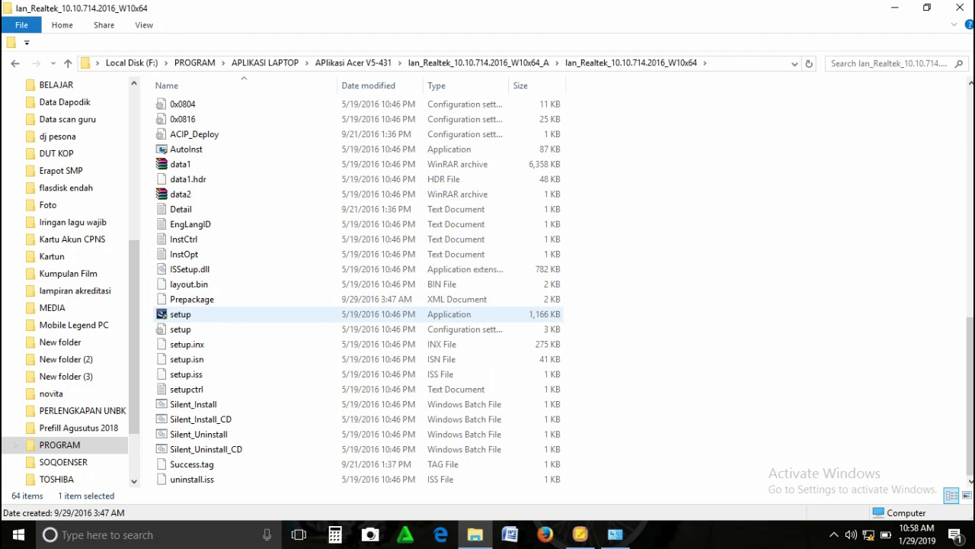
{"action": "left_click", "coordinate": [181, 314]}
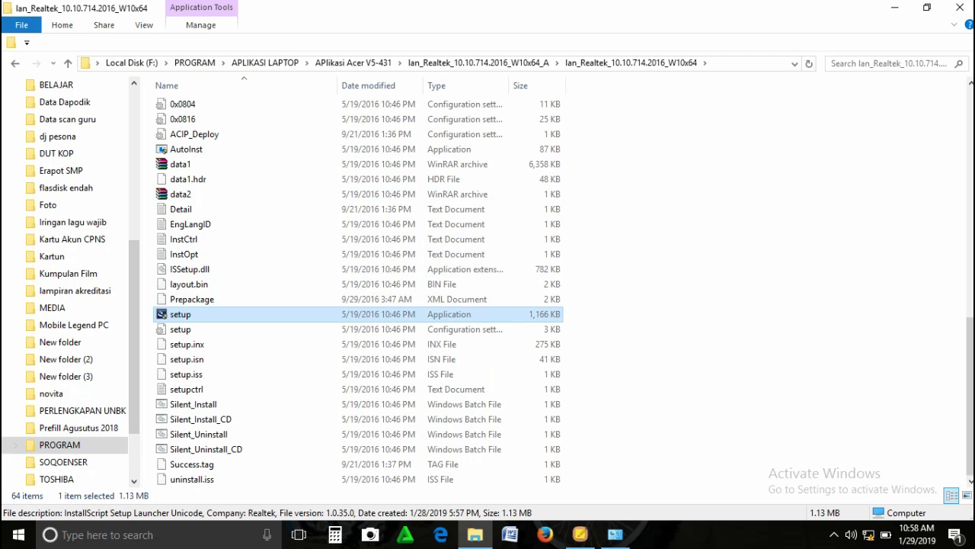
{"action": "right_click", "coordinate": [216, 314]}
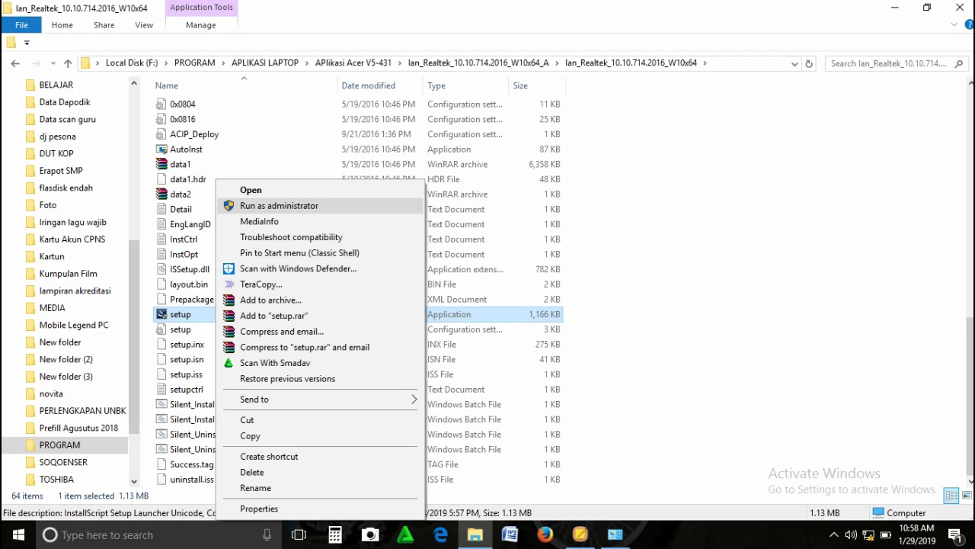
{"action": "left_click", "coordinate": [278, 205]}
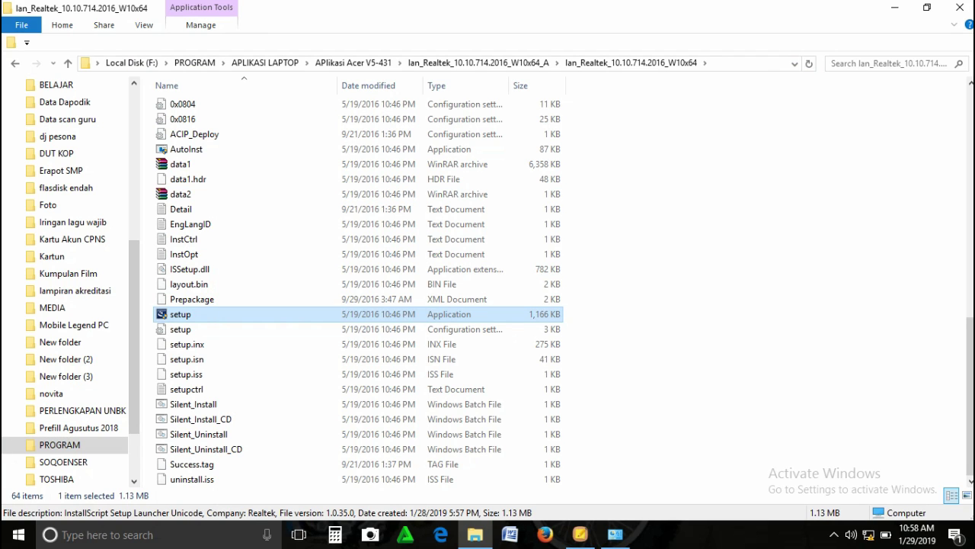
{"action": "scroll", "coordinate": [358, 289], "scroll_direction": "up", "scroll_amount": 13}
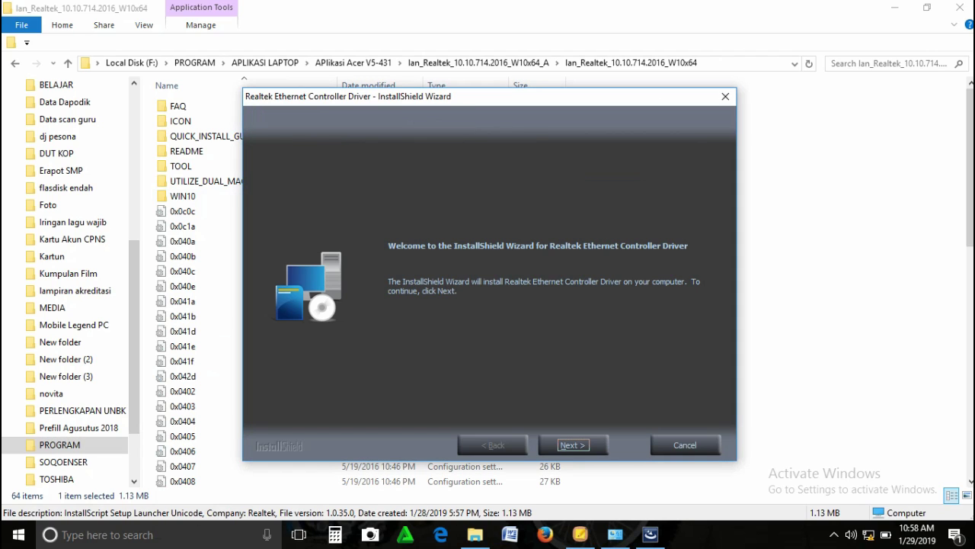
- Install the Realtek Ethernet Controller Driver through the InstallShield Wizard and finish the wizard
{"action": "key", "text": "Return"}
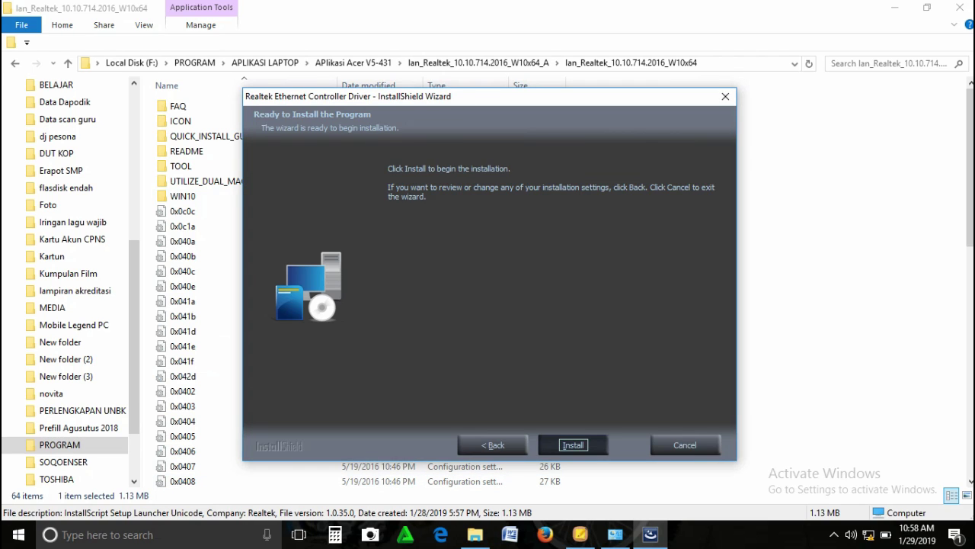
{"action": "key", "text": "Return"}
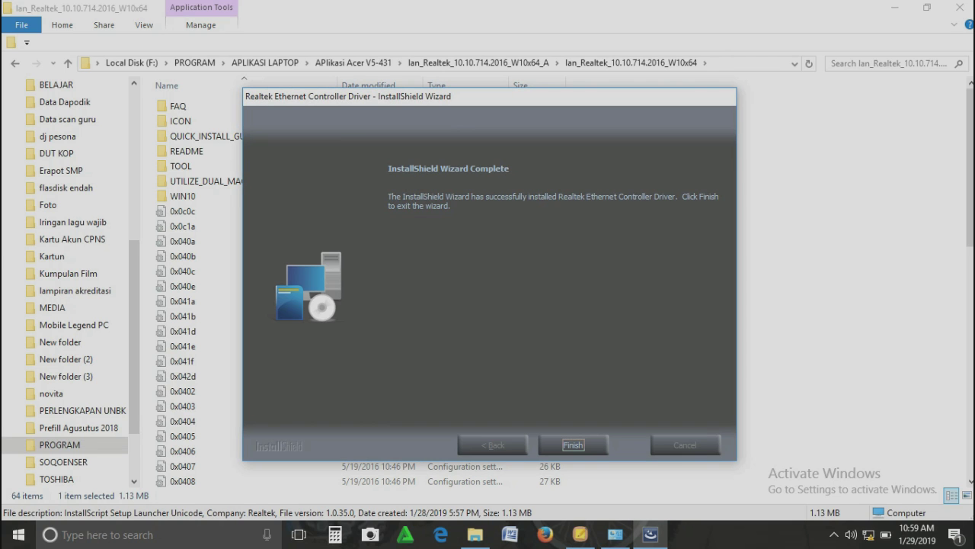
{"action": "left_click", "coordinate": [573, 445]}
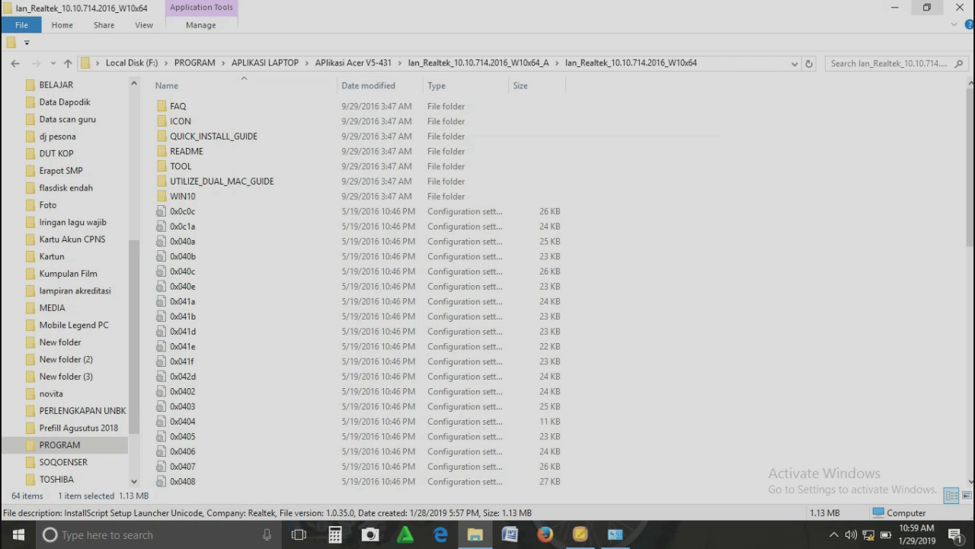
- Close the driver folder window and refresh the desktop several times
{"action": "left_click", "coordinate": [960, 6]}
{"action": "right_click", "coordinate": [414, 126]}
{"action": "left_click", "coordinate": [448, 168]}
{"action": "right_click", "coordinate": [418, 138]}
{"action": "left_click", "coordinate": [451, 180]}
{"action": "right_click", "coordinate": [387, 128]}
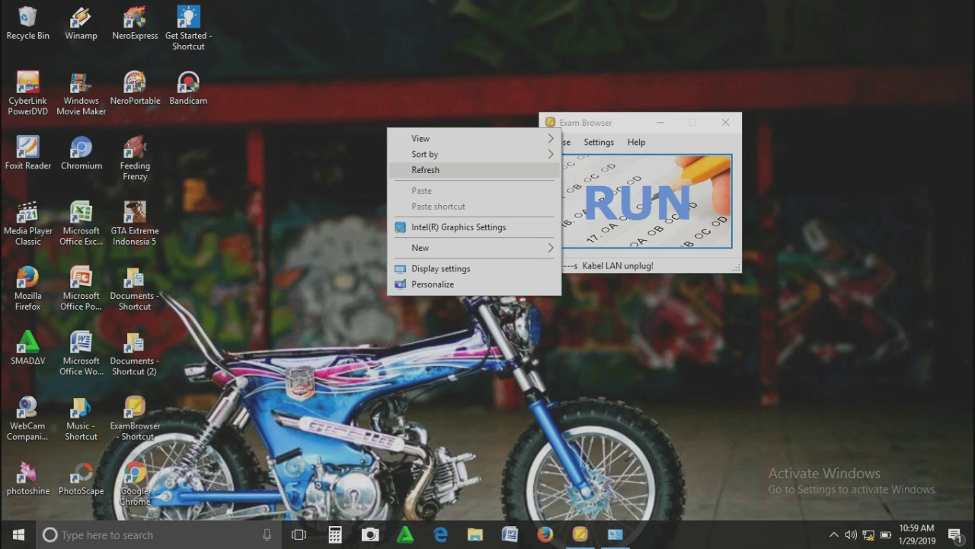
{"action": "left_click", "coordinate": [425, 170]}
{"action": "right_click", "coordinate": [409, 159]}
{"action": "left_click", "coordinate": [442, 202]}
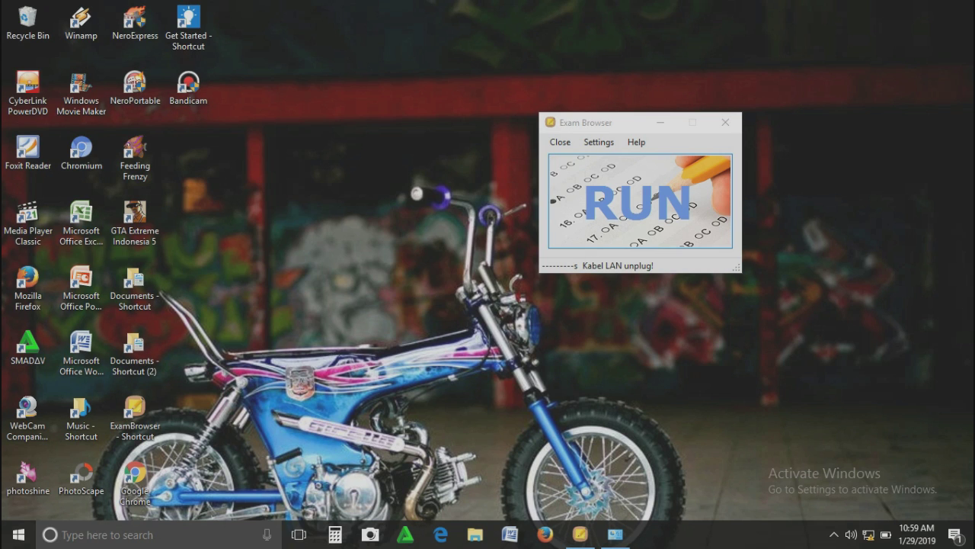
- Run the exam in Exam Browser and dismiss the Google Chrome data directory warning
{"action": "left_click", "coordinate": [637, 123]}
{"action": "left_click", "coordinate": [640, 202]}
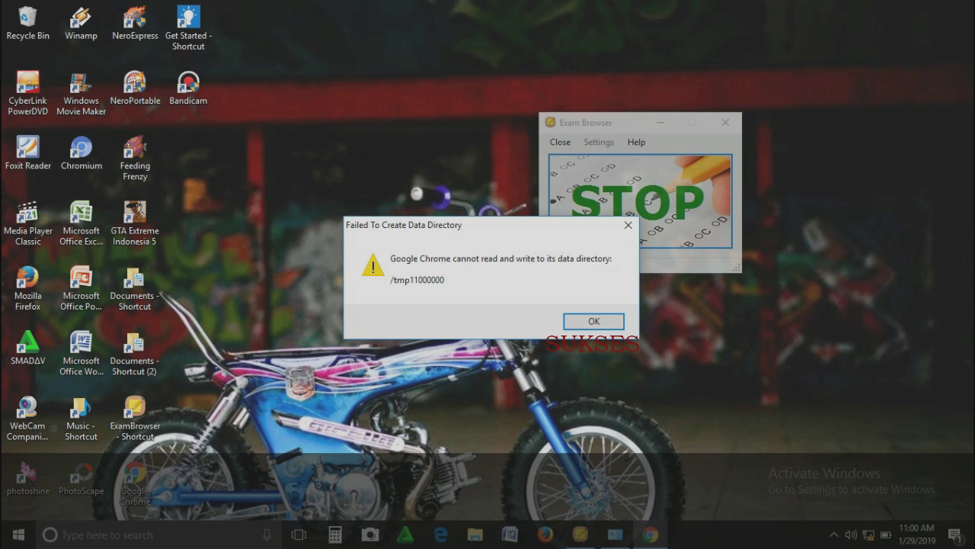
{"action": "left_click", "coordinate": [594, 322]}
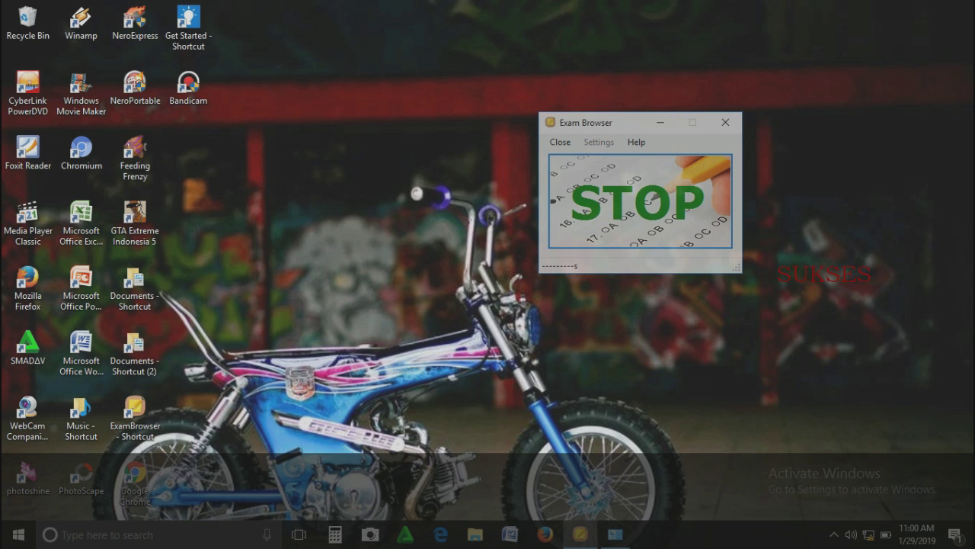